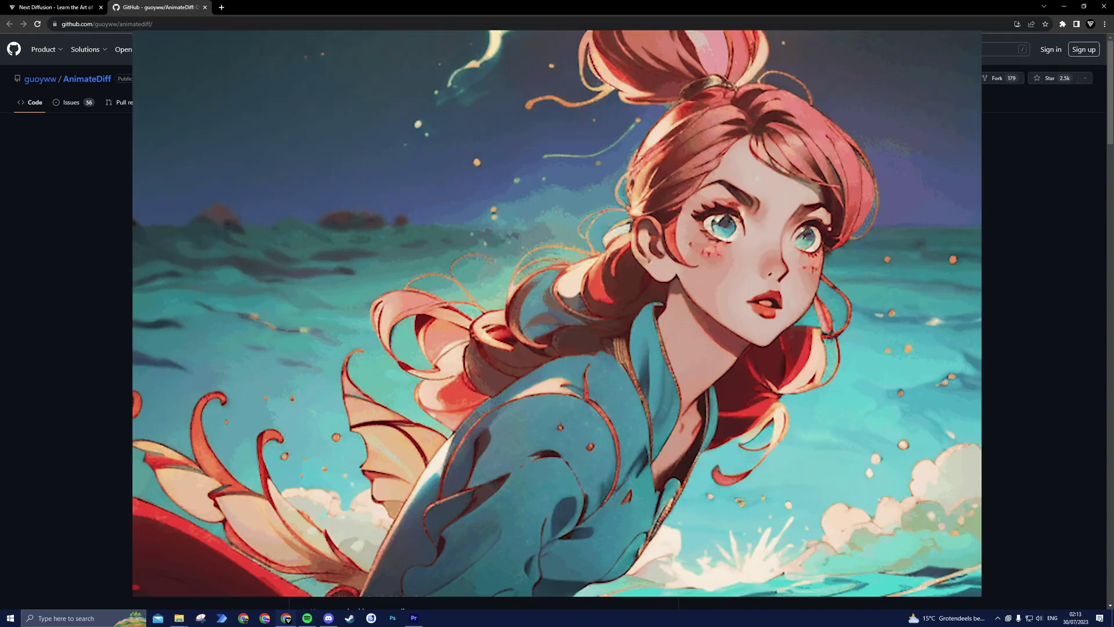
- Download the 2.14 GB ToonYou Beta 6 checkpoint from Civitai, then bring up the Hugging Face animatediff files
{"action": "scroll", "coordinate": [140, 344], "scroll_direction": "down", "scroll_amount": 1}
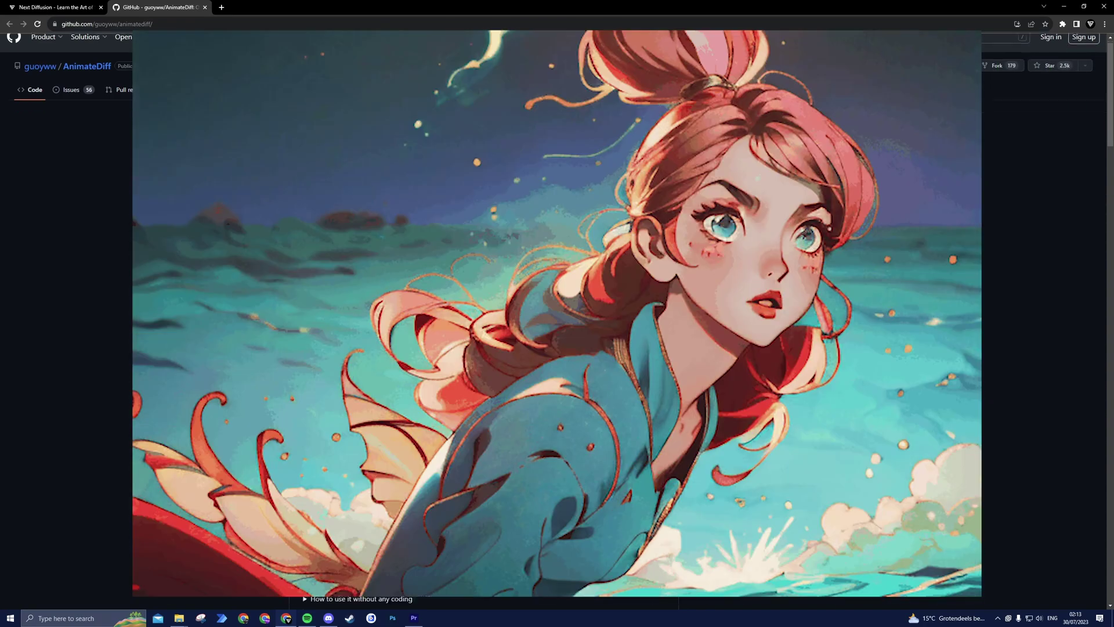
{"action": "scroll", "coordinate": [202, 249], "scroll_direction": "down", "scroll_amount": 6}
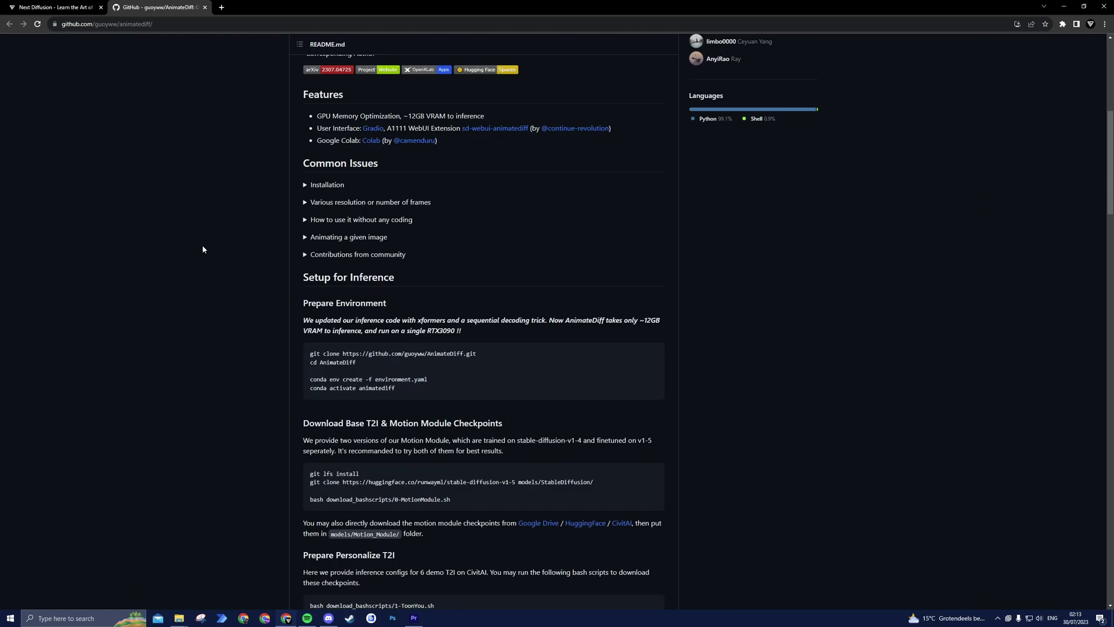
{"action": "scroll", "coordinate": [202, 249], "scroll_direction": "down", "scroll_amount": 13}
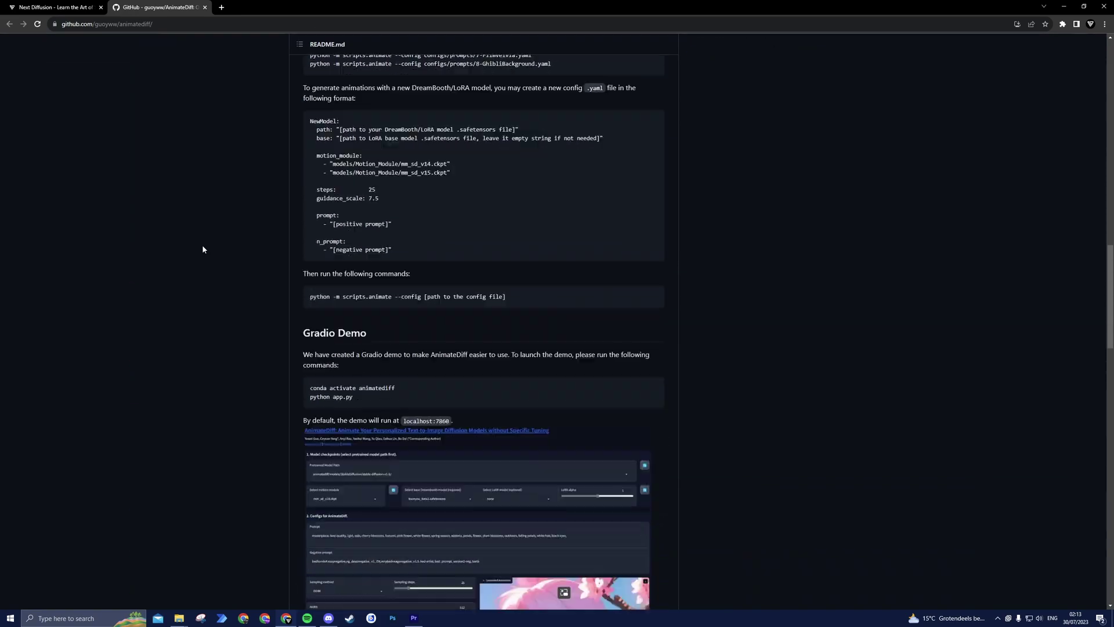
{"action": "scroll", "coordinate": [202, 245], "scroll_direction": "down", "scroll_amount": 10}
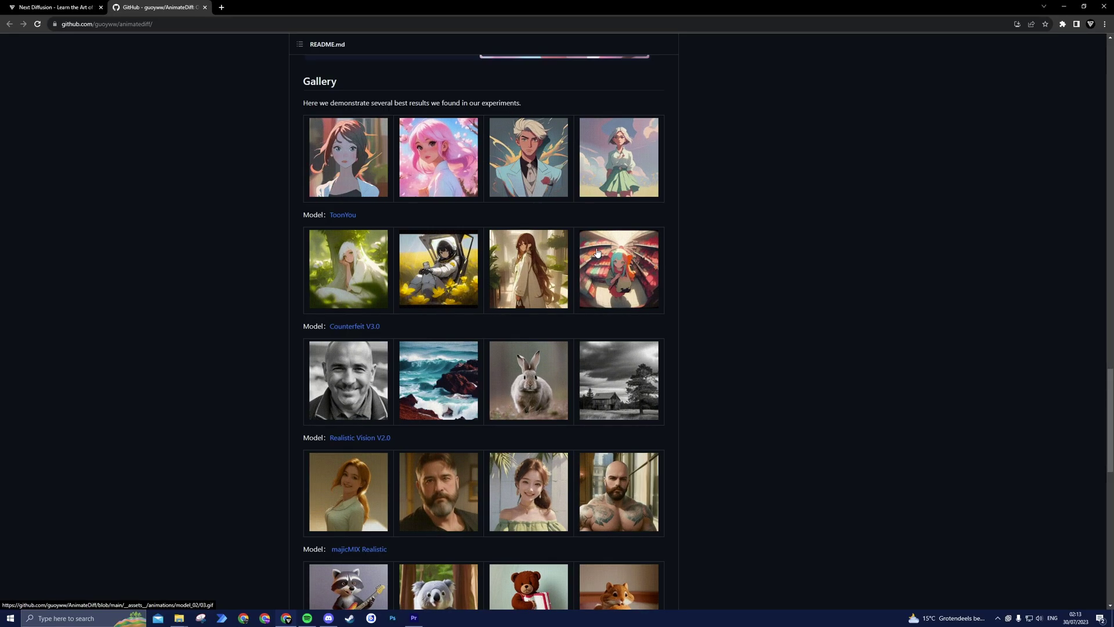
{"action": "middle_click", "coordinate": [778, 222]}
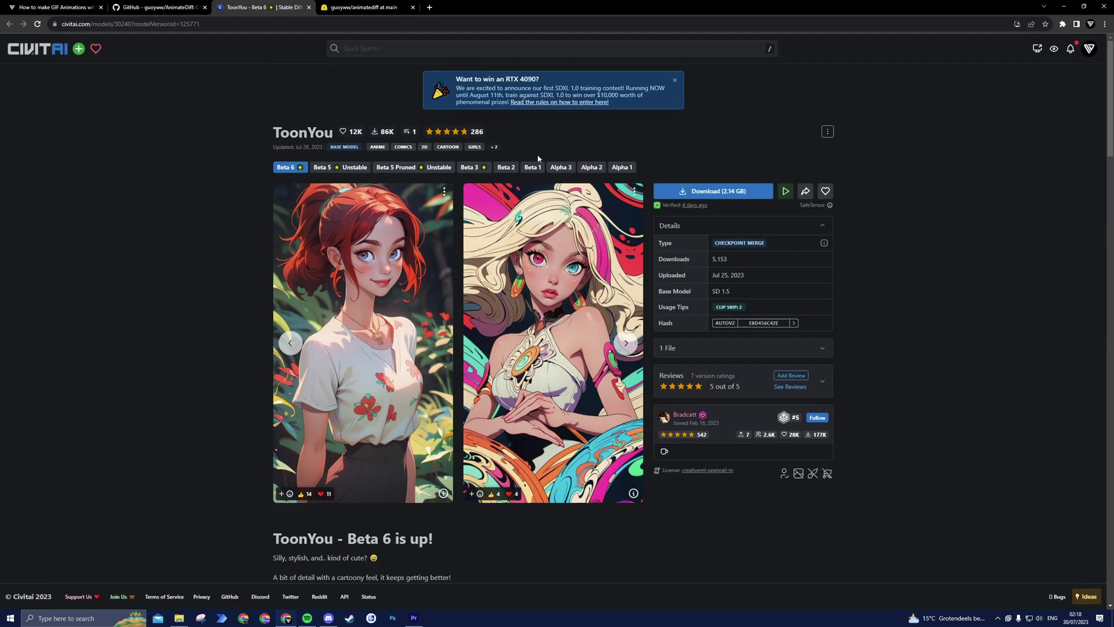
{"action": "left_click", "coordinate": [723, 196]}
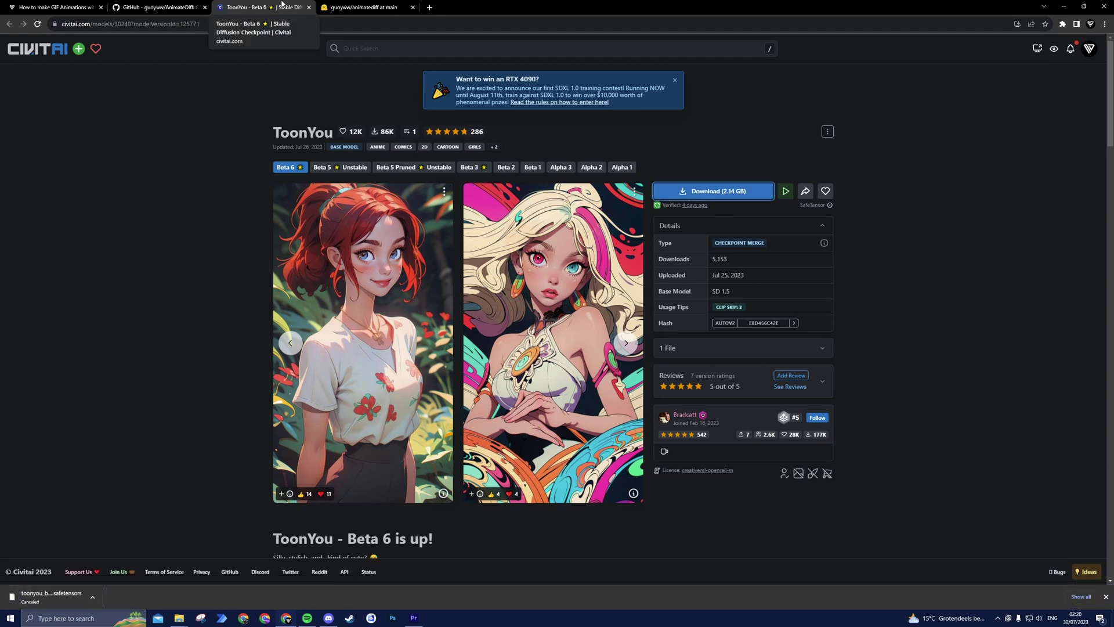
{"action": "left_click", "coordinate": [354, 5]}
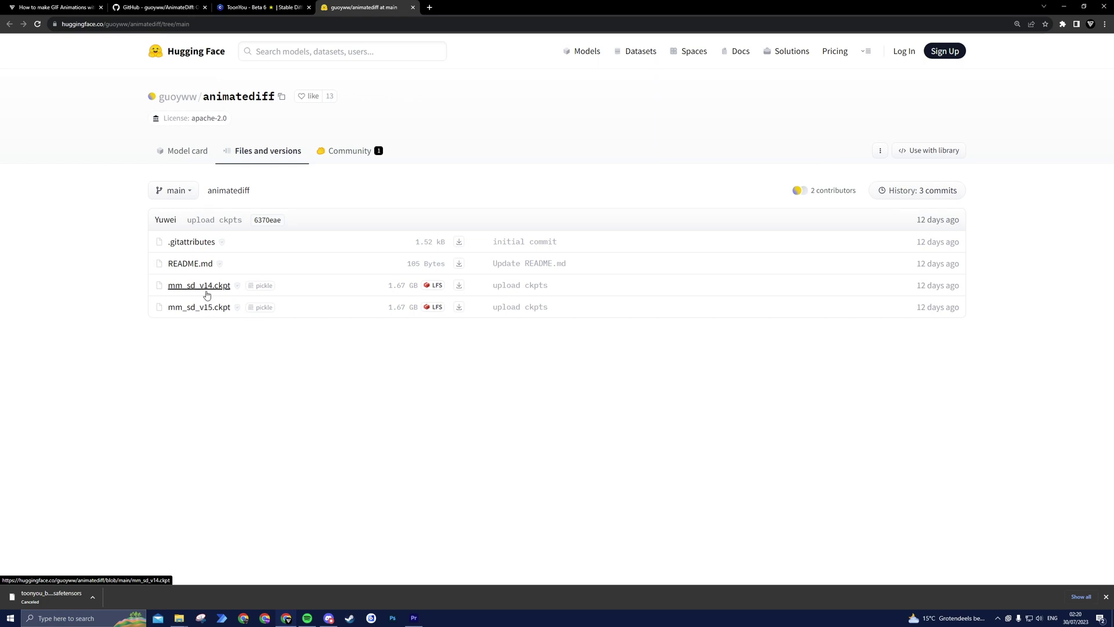
- Download mm_sd_v14.ckpt from Hugging Face and bring up the AnimateDiff model folder
{"action": "left_click", "coordinate": [459, 287]}
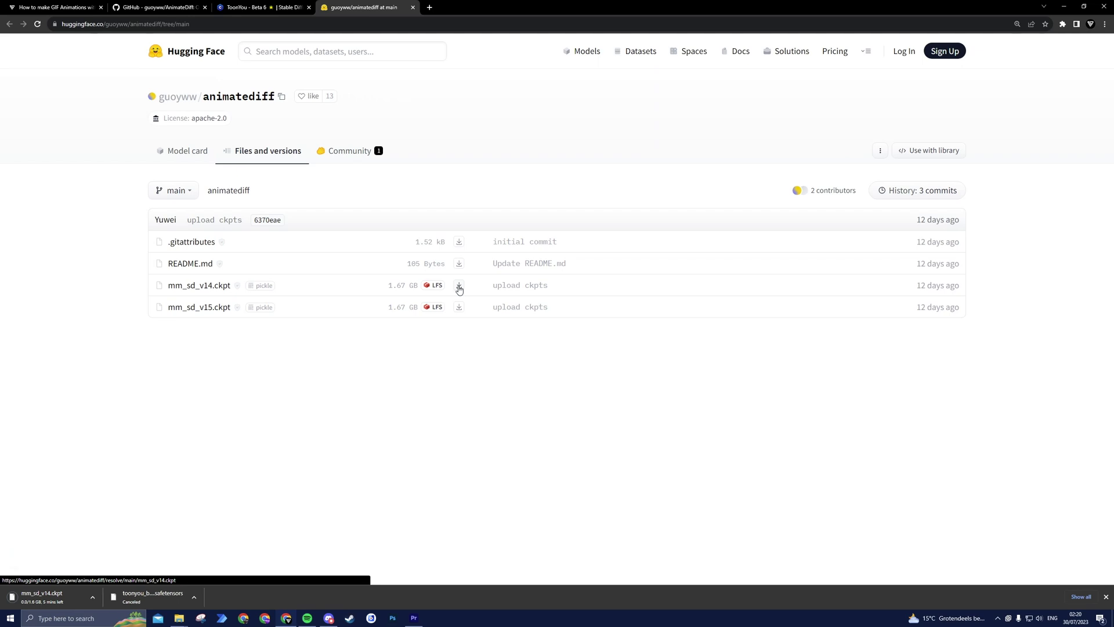
{"action": "mouse_move", "coordinate": [178, 617]}
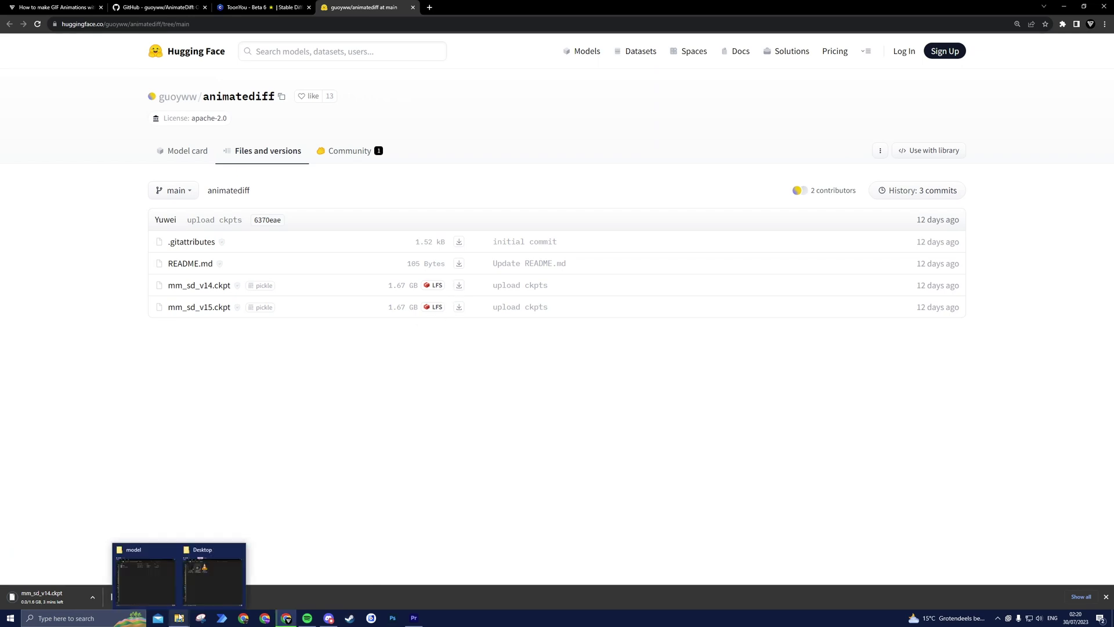
{"action": "left_click", "coordinate": [145, 577]}
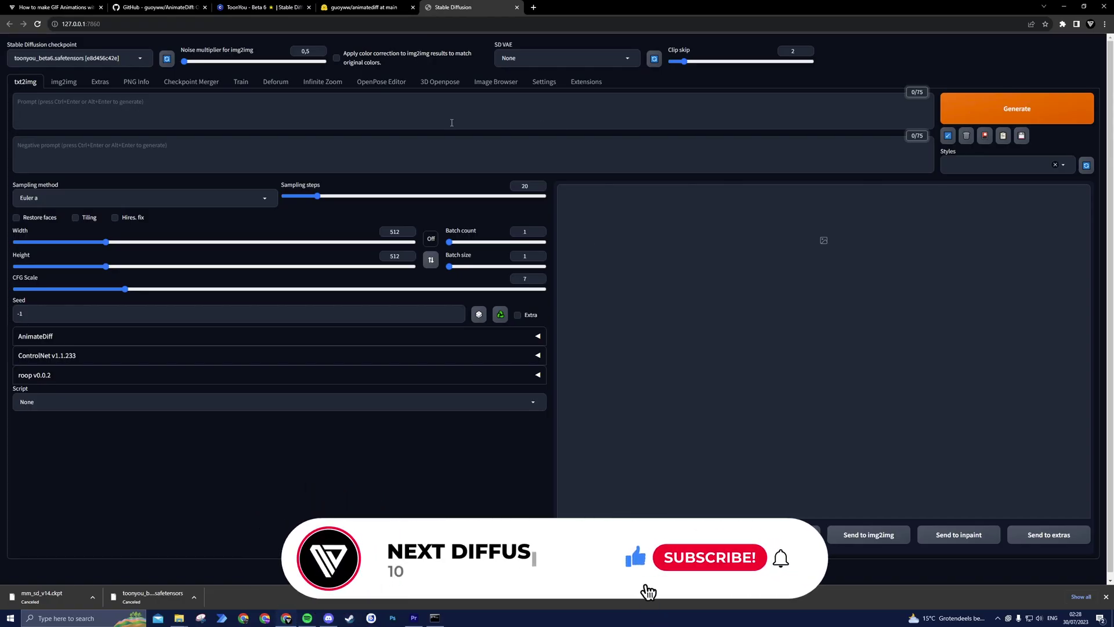
- Search available extensions for 'animated', confirm sd-webui-animatediff is installed, and restart the UI
{"action": "left_click", "coordinate": [587, 84]}
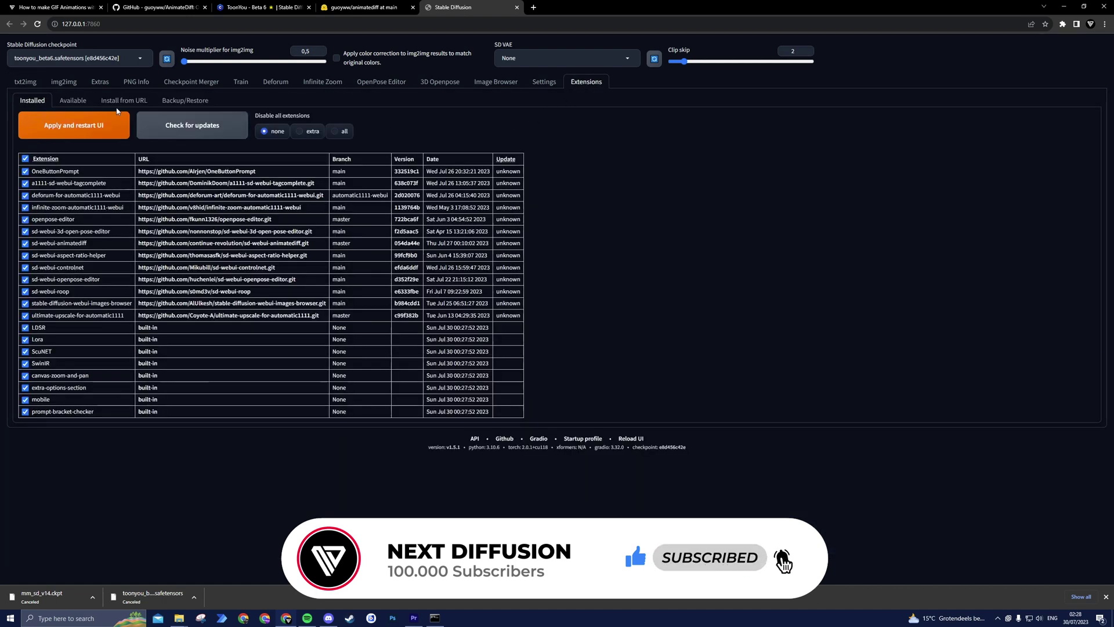
{"action": "left_click", "coordinate": [73, 101]}
{"action": "left_click", "coordinate": [74, 125]}
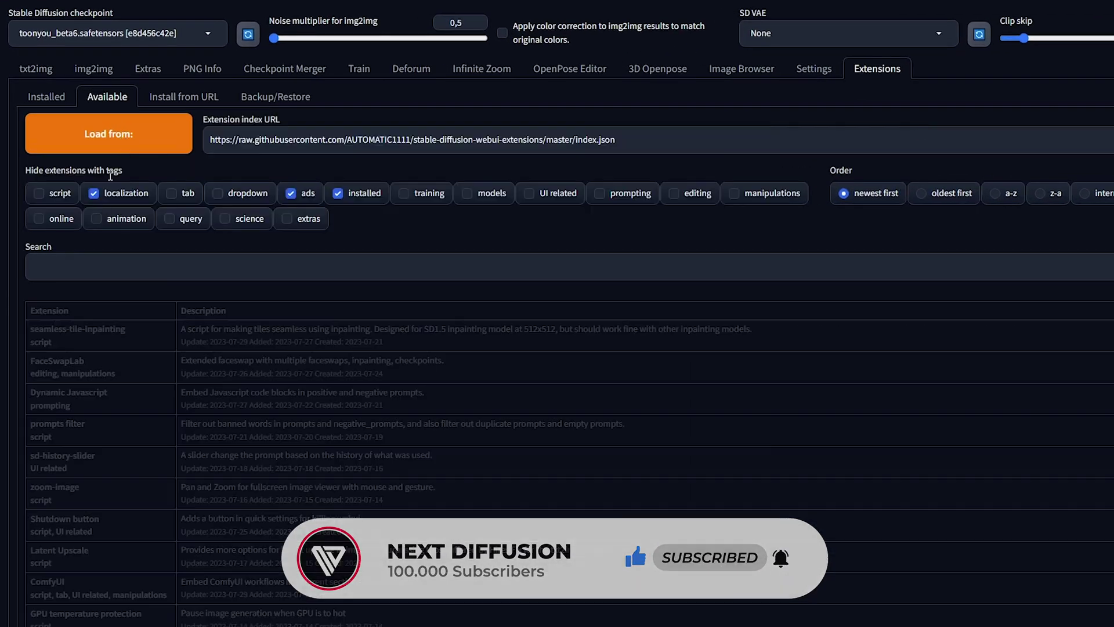
{"action": "left_click", "coordinate": [164, 268]}
{"action": "type", "text": "anima"}
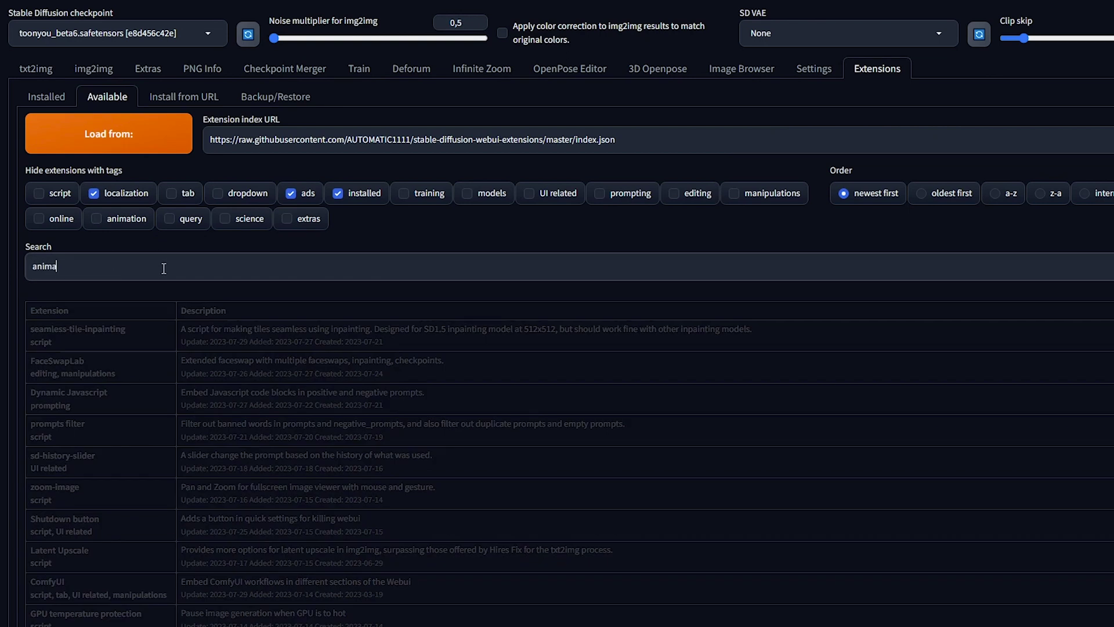
{"action": "type", "text": "ted"}
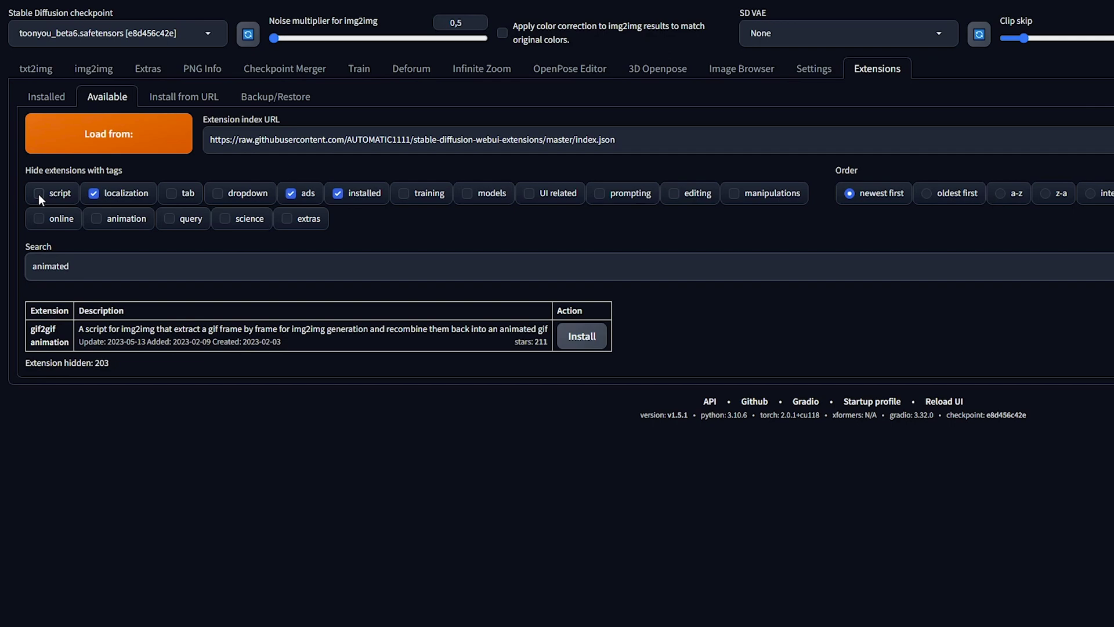
{"action": "left_click", "coordinate": [46, 97]}
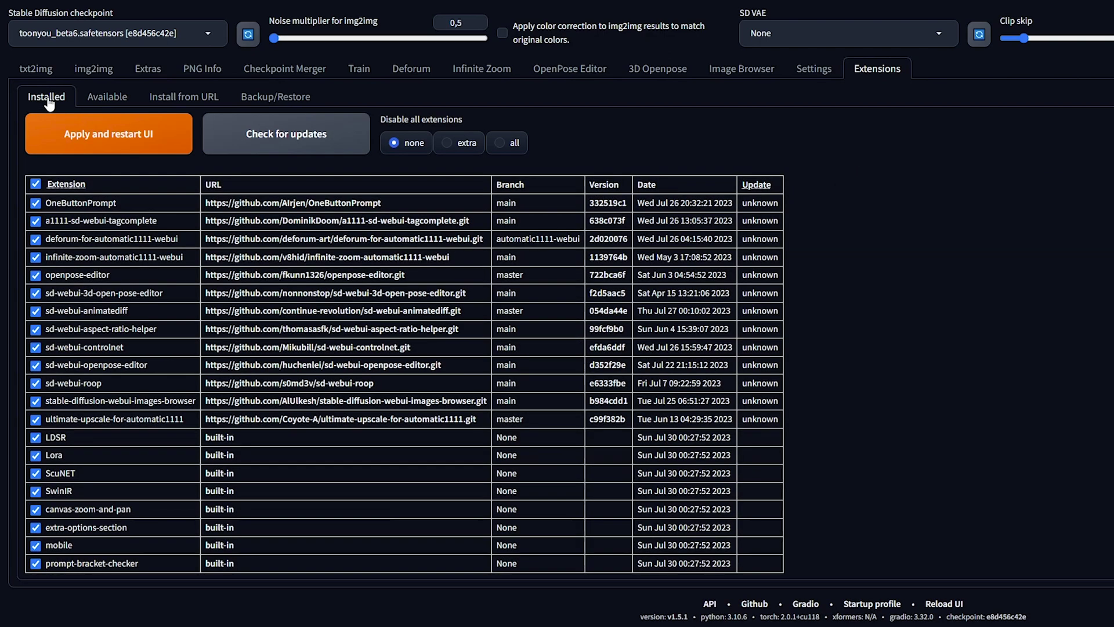
{"action": "left_click", "coordinate": [116, 133]}
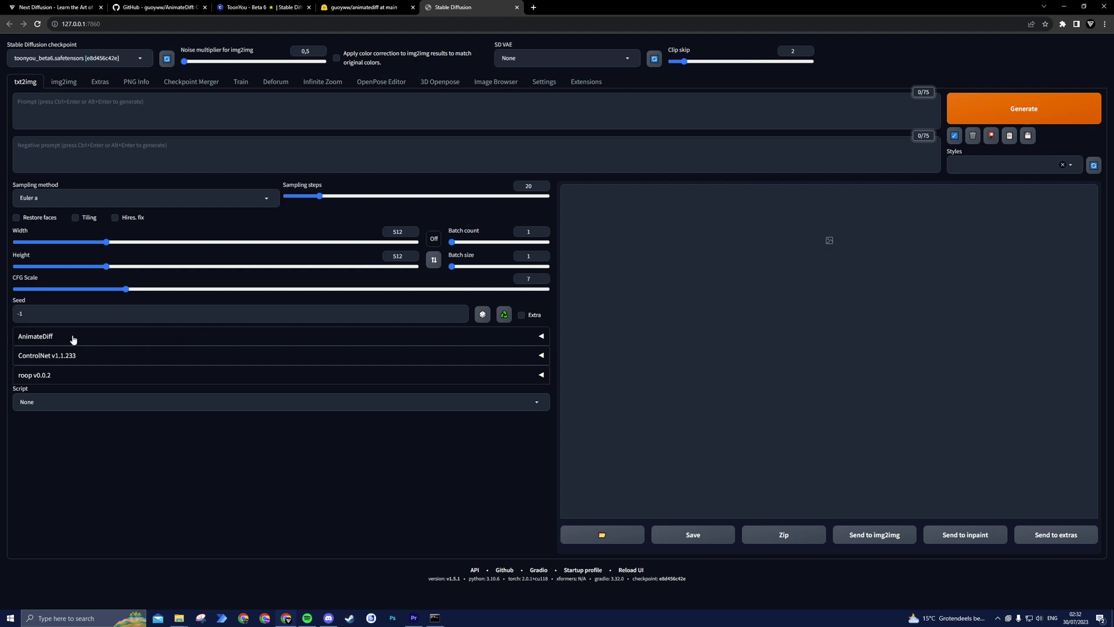
- Enable AnimateDiff using the mm_sd_v14.ckpt motion module at 16 frames and 8 FPS
{"action": "left_click", "coordinate": [41, 340]}
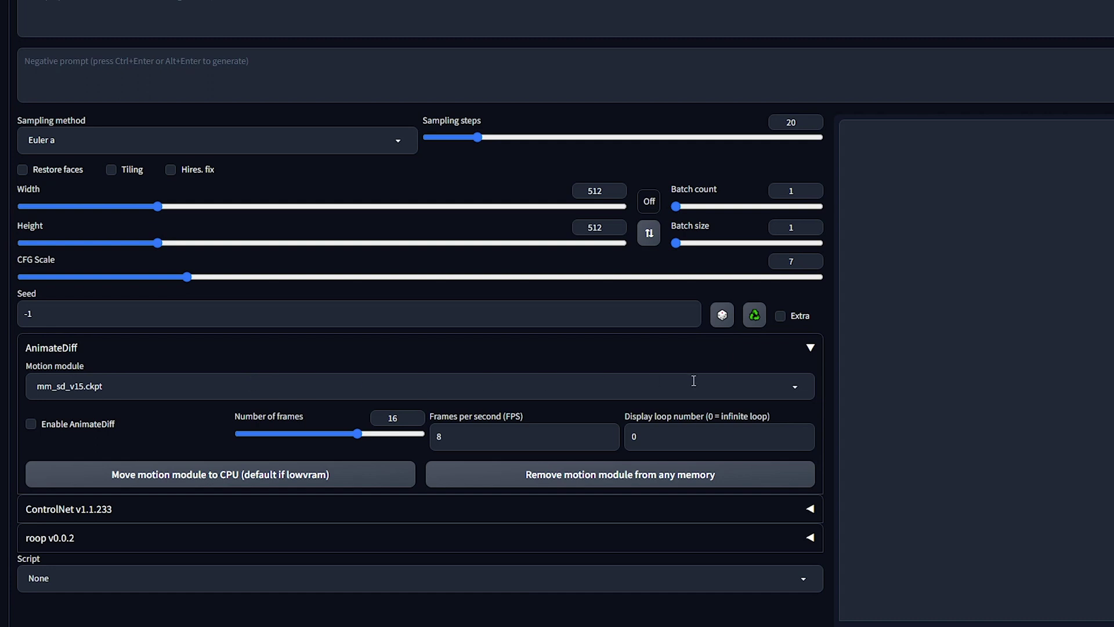
{"action": "left_click", "coordinate": [794, 387]}
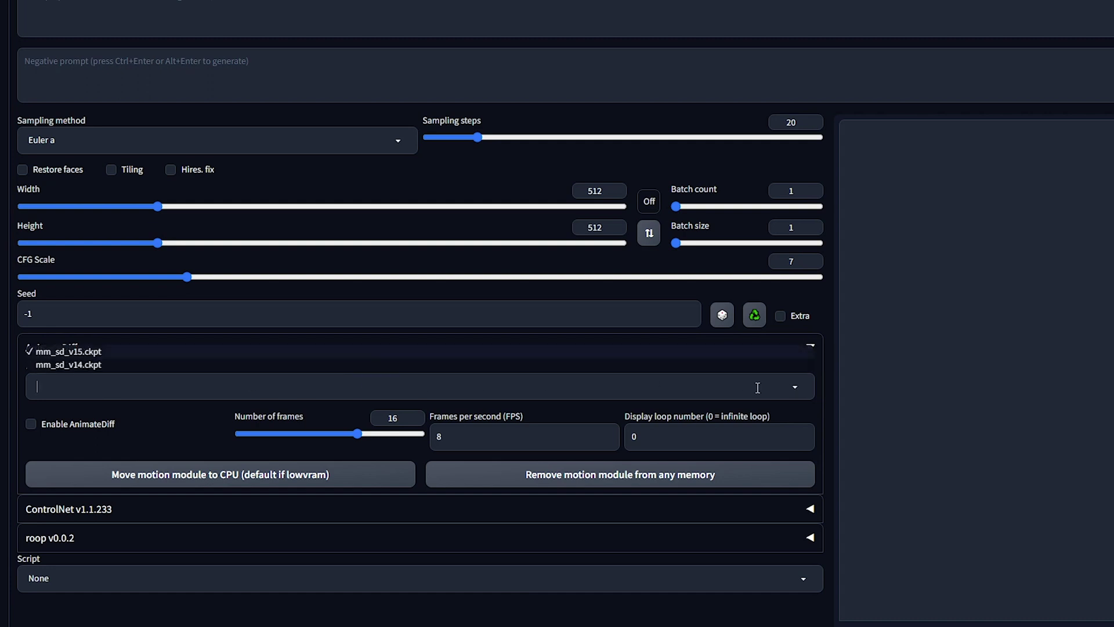
{"action": "left_click", "coordinate": [74, 364]}
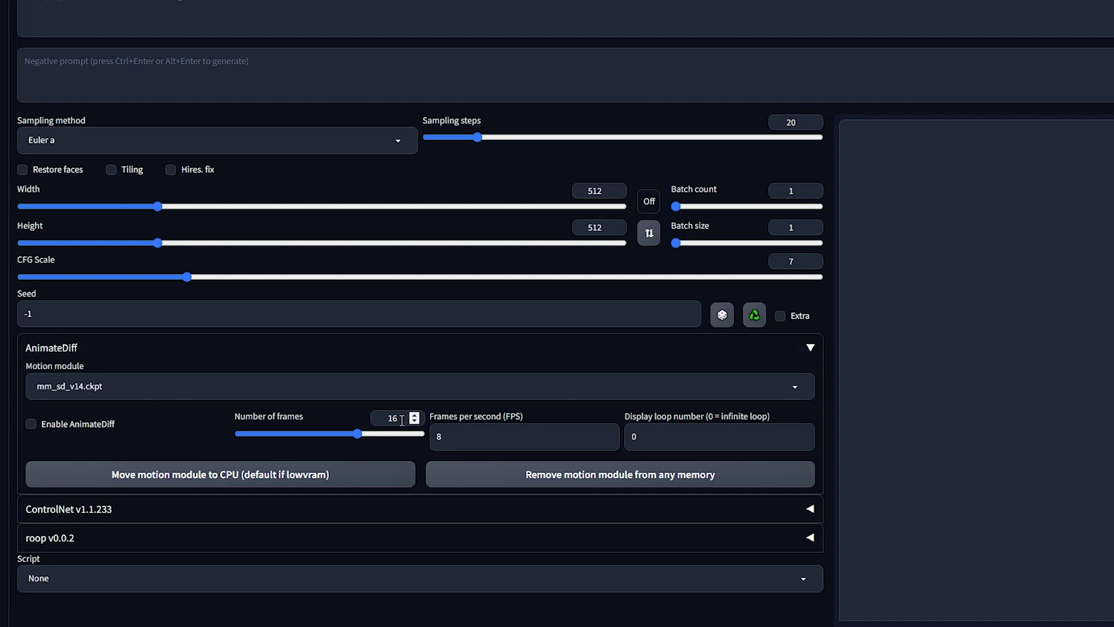
{"action": "left_click_drag", "start_coordinate": [402, 420], "coordinate": [386, 419]}
{"action": "left_click_drag", "start_coordinate": [450, 438], "coordinate": [430, 439]}
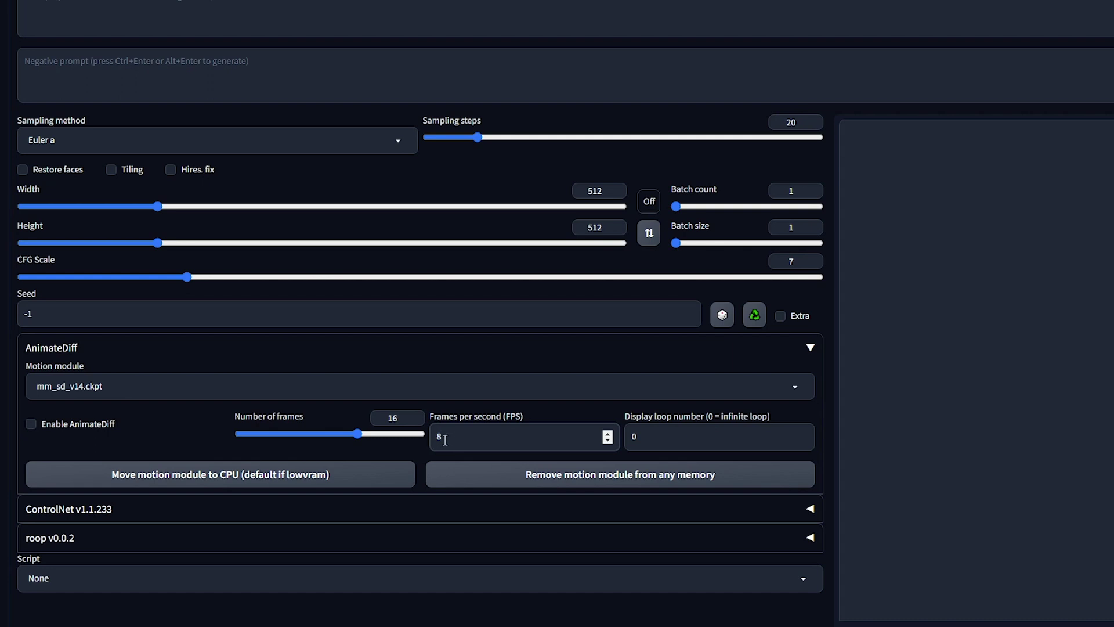
{"action": "left_click", "coordinate": [31, 424]}
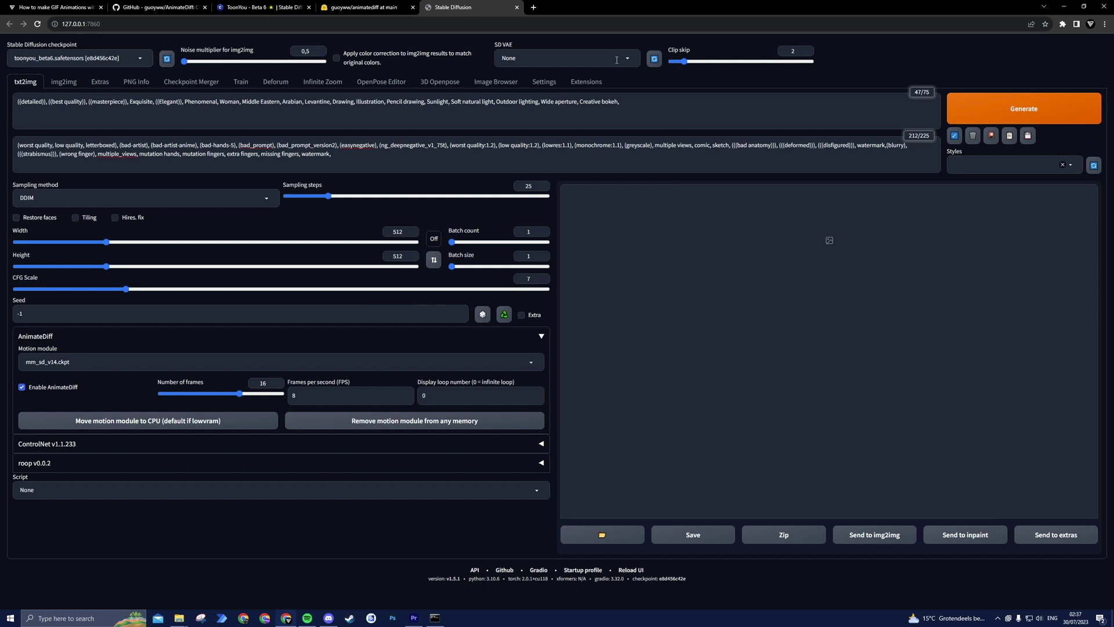
{"action": "left_click", "coordinate": [795, 51]}
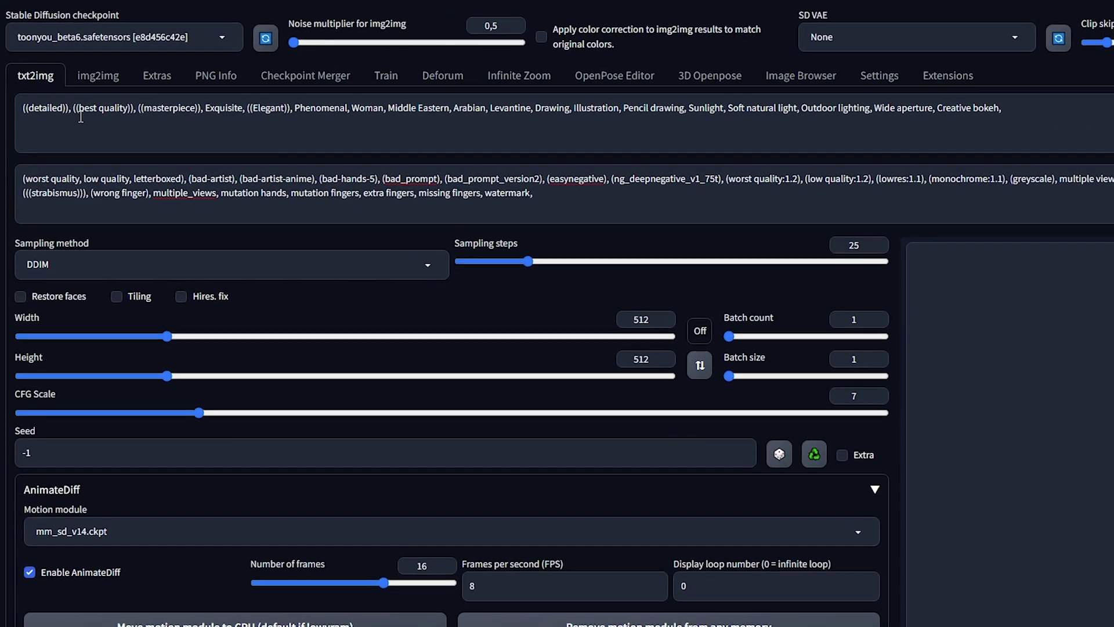
{"action": "left_click_drag", "start_coordinate": [81, 116], "coordinate": [197, 114]}
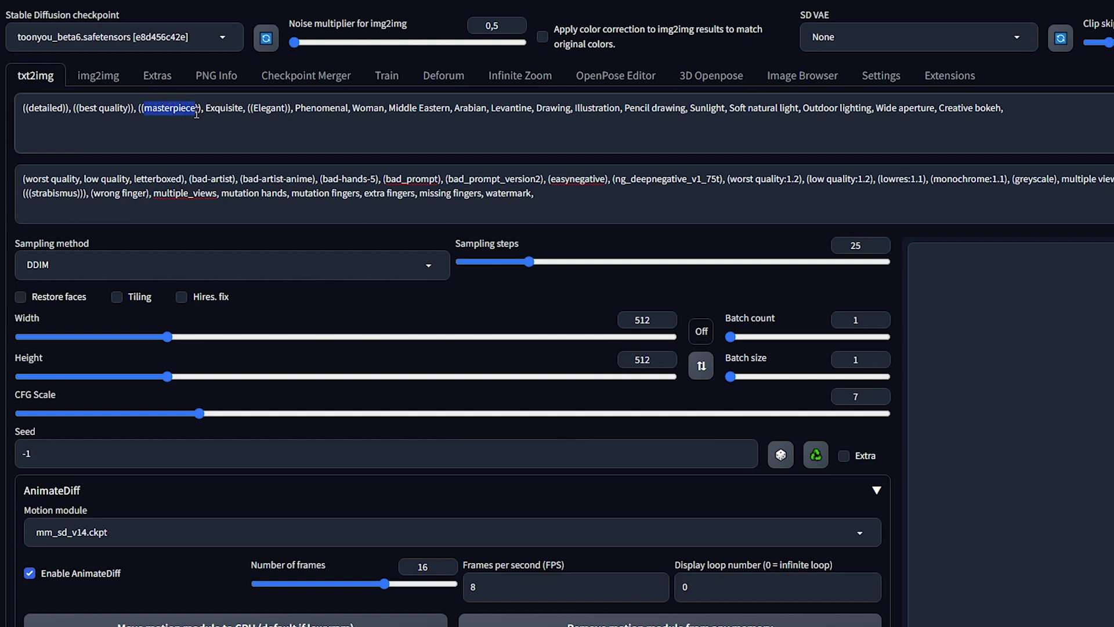
{"action": "left_click_drag", "start_coordinate": [25, 178], "coordinate": [183, 176]}
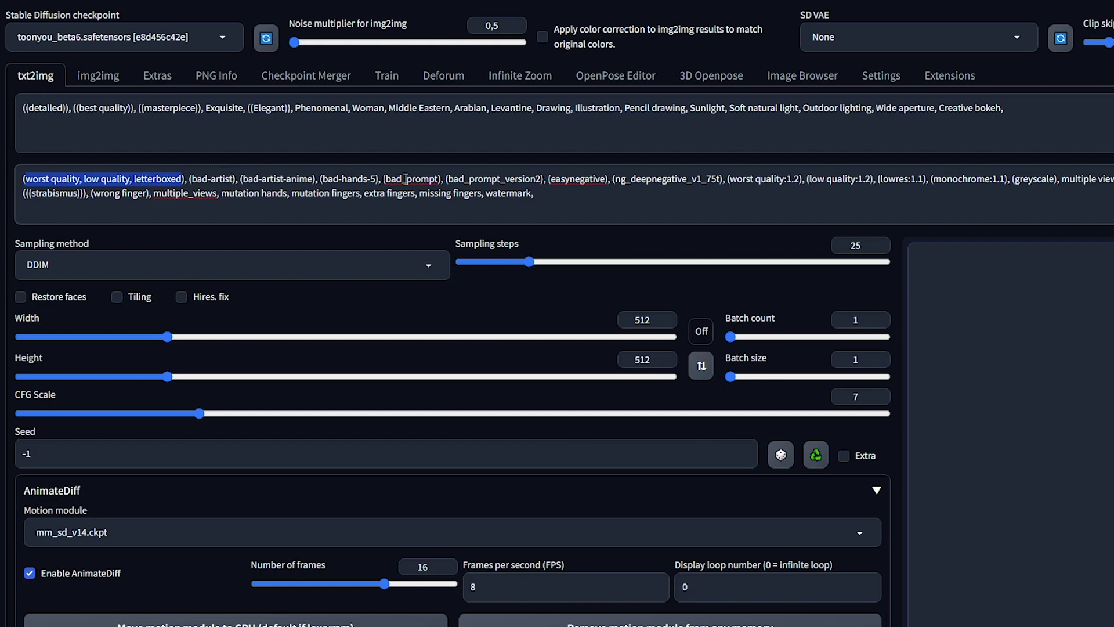
{"action": "left_click", "coordinate": [545, 193]}
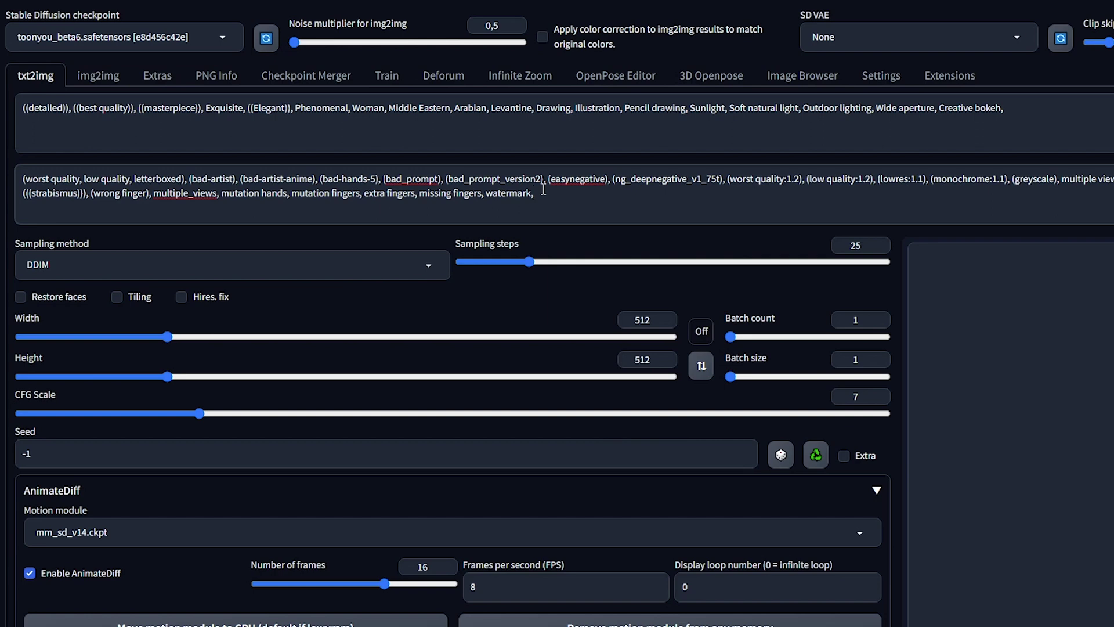
- Keep DDIM as the sampling method and set sampling steps to 40
{"action": "left_click", "coordinate": [431, 266]}
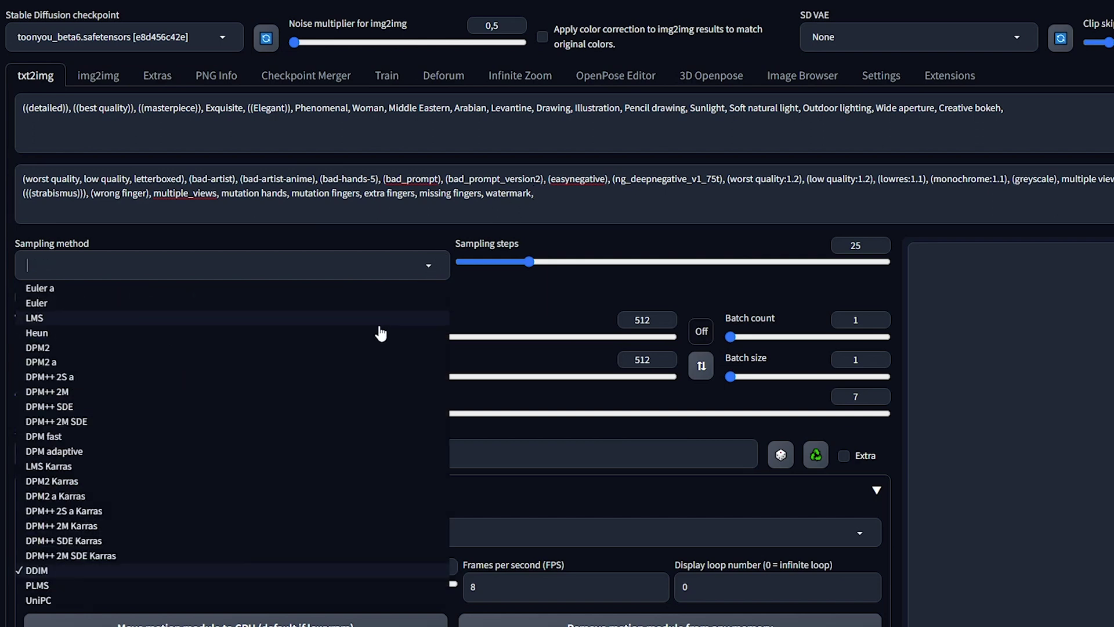
{"action": "left_click", "coordinate": [50, 574]}
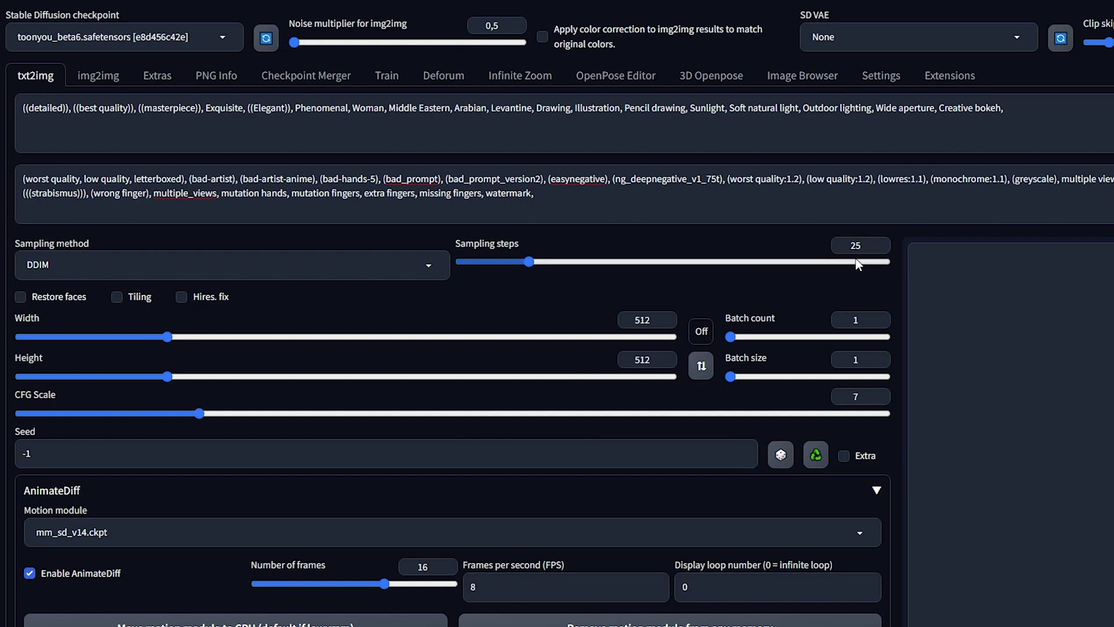
{"action": "double_click", "coordinate": [842, 245]}
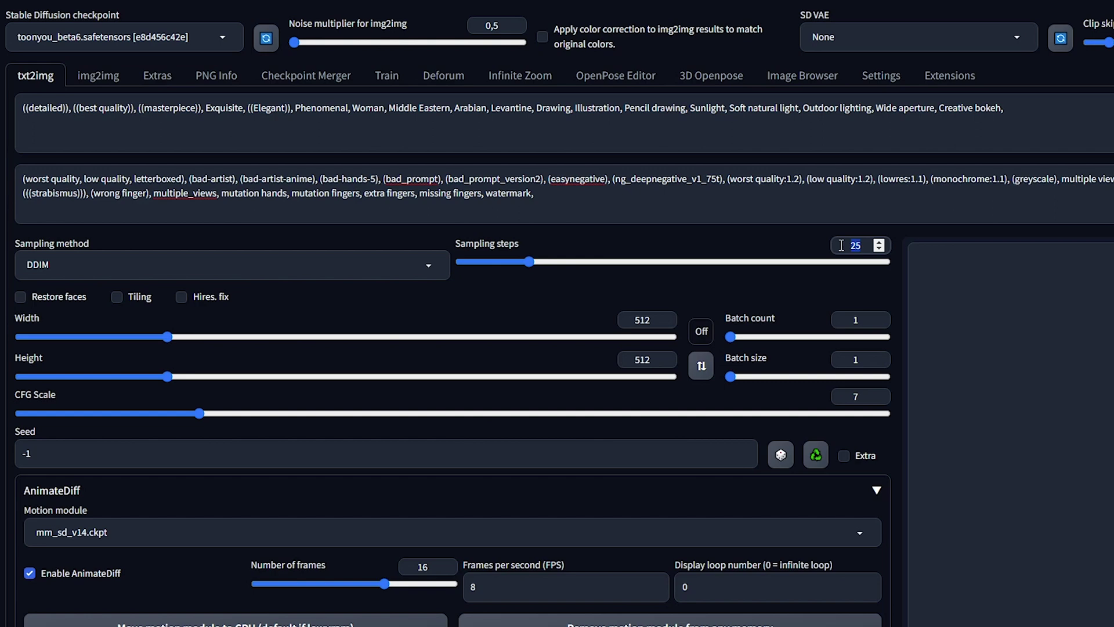
{"action": "type", "text": "40"}
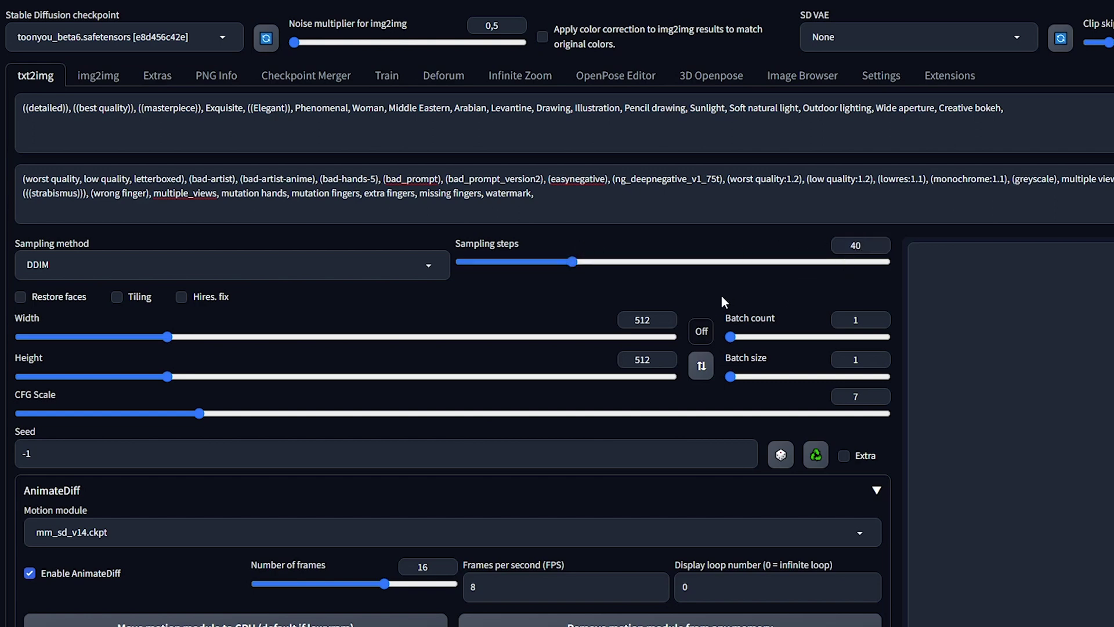
- Keep the 512×512 image size and set CFG scale to 8
{"action": "double_click", "coordinate": [653, 319]}
{"action": "double_click", "coordinate": [653, 360]}
{"action": "left_click", "coordinate": [604, 400]}
{"action": "double_click", "coordinate": [865, 397]}
{"action": "type", "text": "8"}
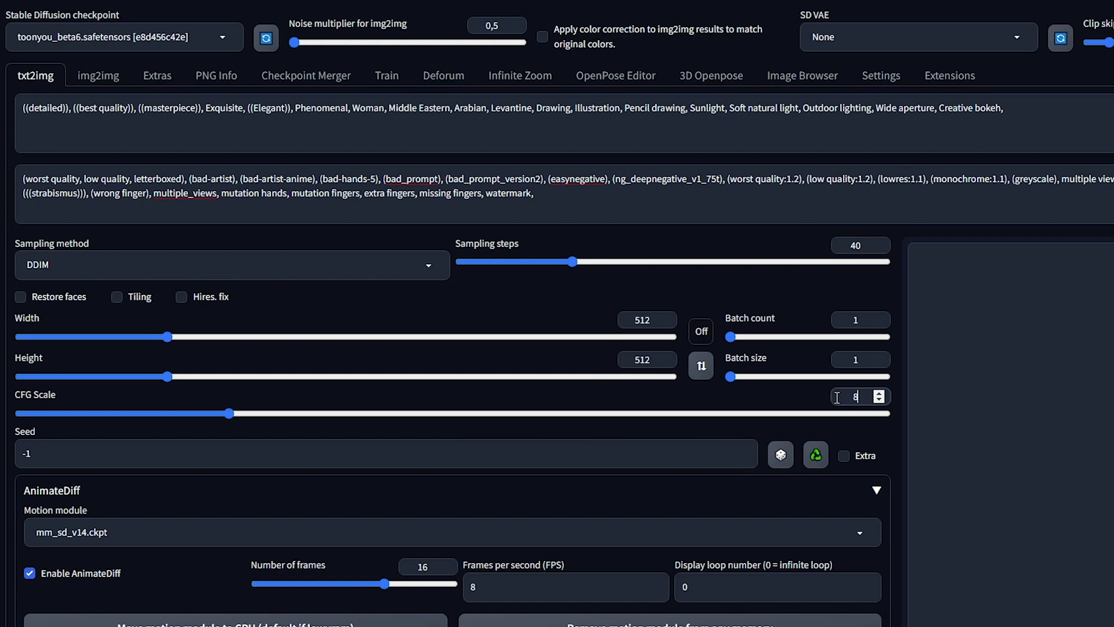
{"action": "left_click", "coordinate": [676, 404]}
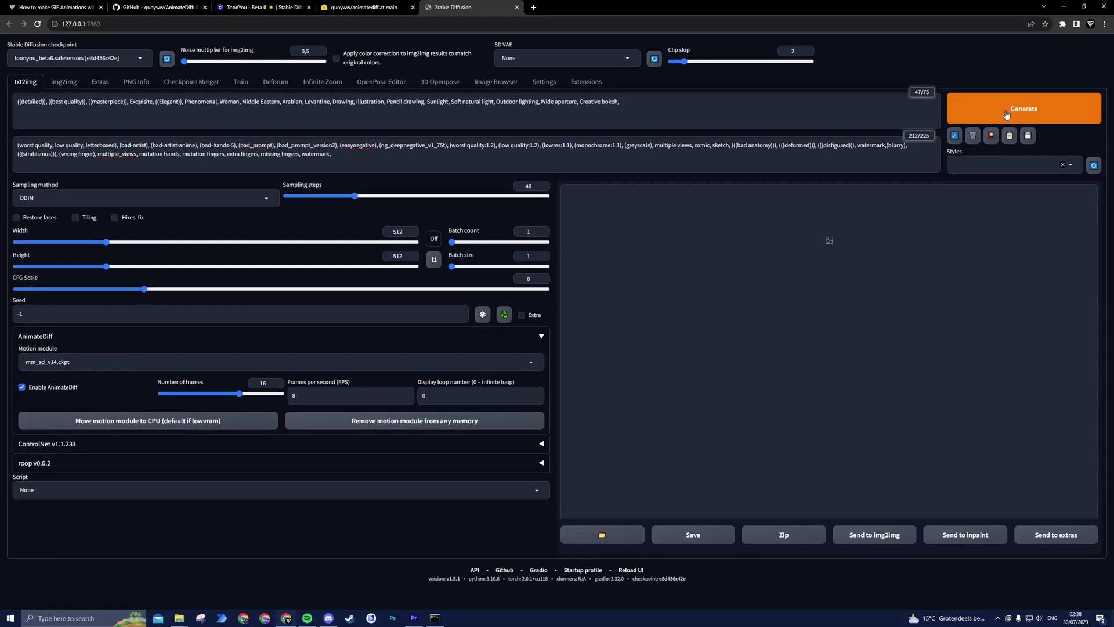
- Generate the animated anime woman portrait and enlarge the output in the preview
{"action": "left_click", "coordinate": [1007, 114]}
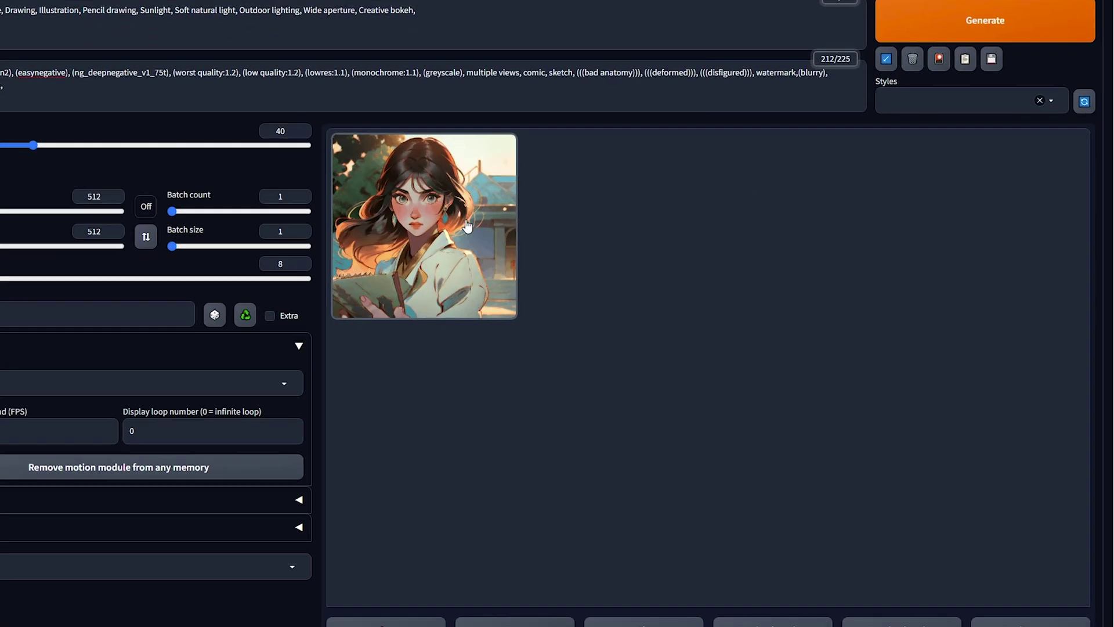
{"action": "left_click", "coordinate": [655, 252]}
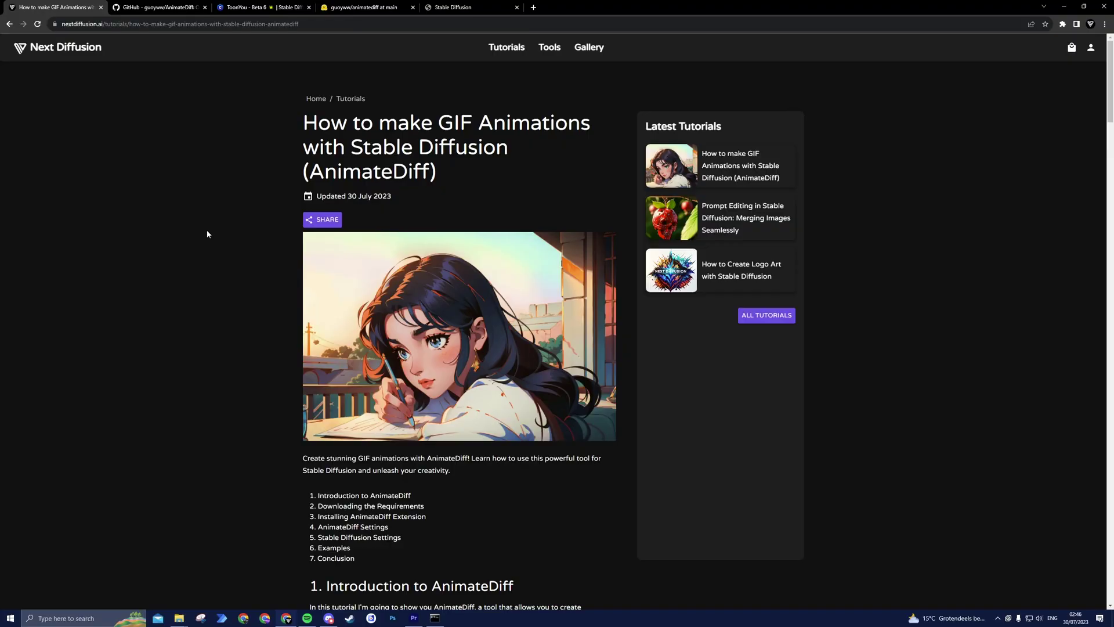
- Scroll the Next Diffusion AnimateDiff tutorial down to 7. Conclusion and the FAQ
{"action": "scroll", "coordinate": [207, 233], "scroll_direction": "down", "scroll_amount": 5}
{"action": "scroll", "coordinate": [208, 232], "scroll_direction": "down", "scroll_amount": 10}
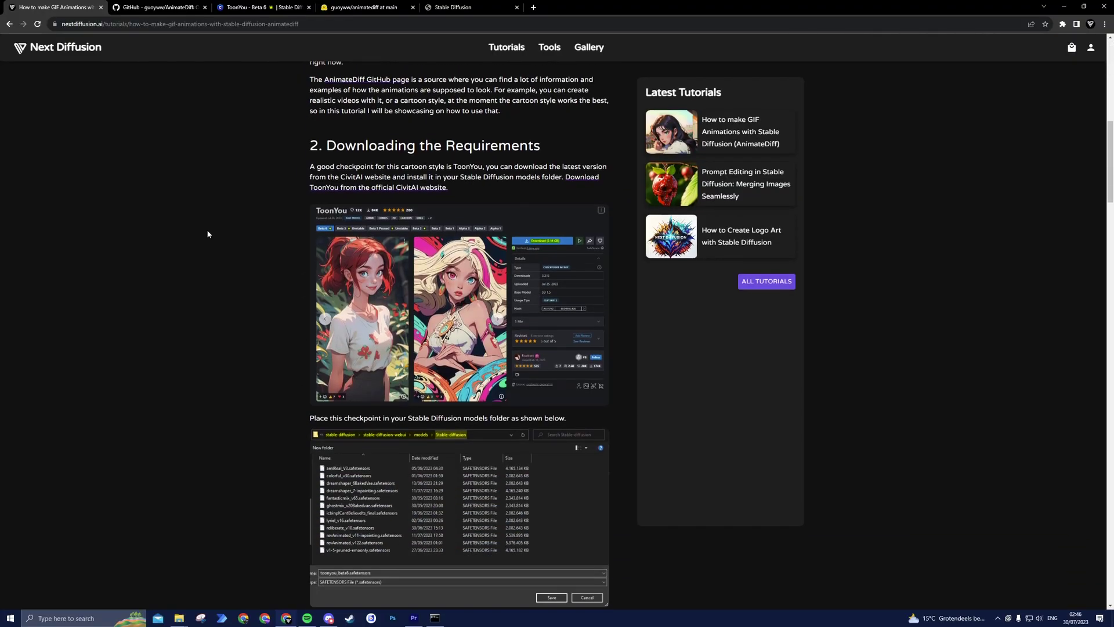
{"action": "scroll", "coordinate": [208, 233], "scroll_direction": "down", "scroll_amount": 10}
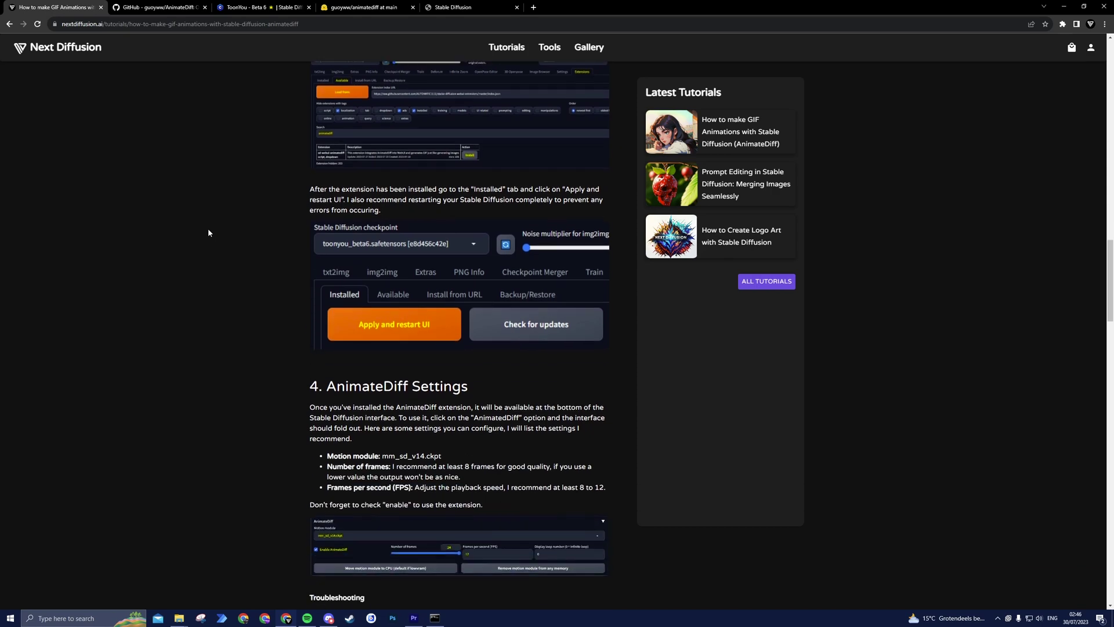
{"action": "scroll", "coordinate": [209, 233], "scroll_direction": "down", "scroll_amount": 10}
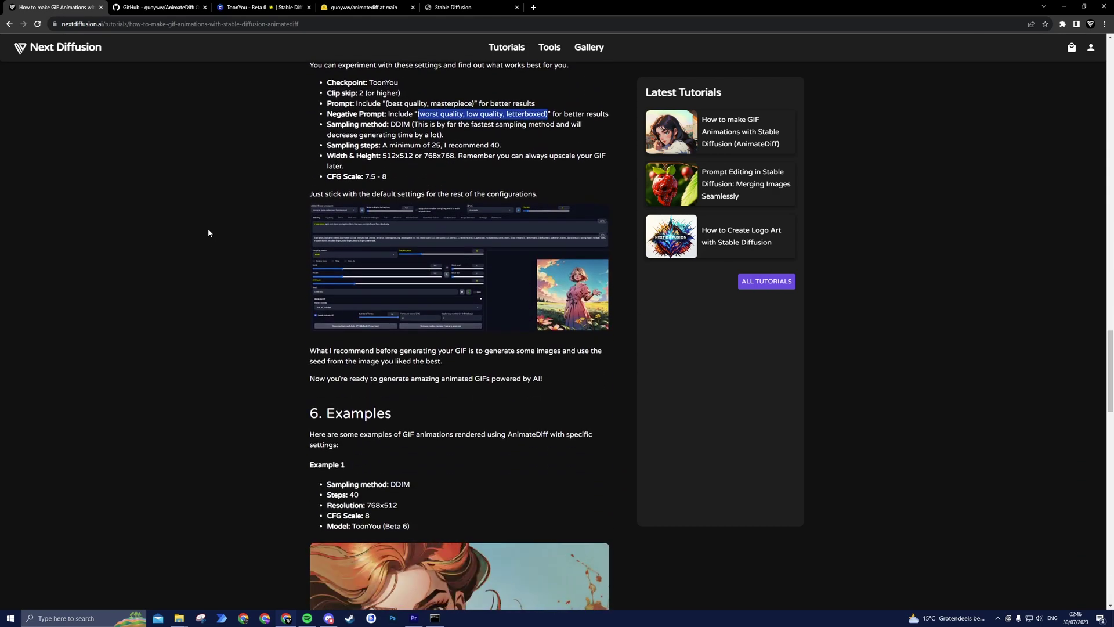
{"action": "scroll", "coordinate": [209, 232], "scroll_direction": "down", "scroll_amount": 6}
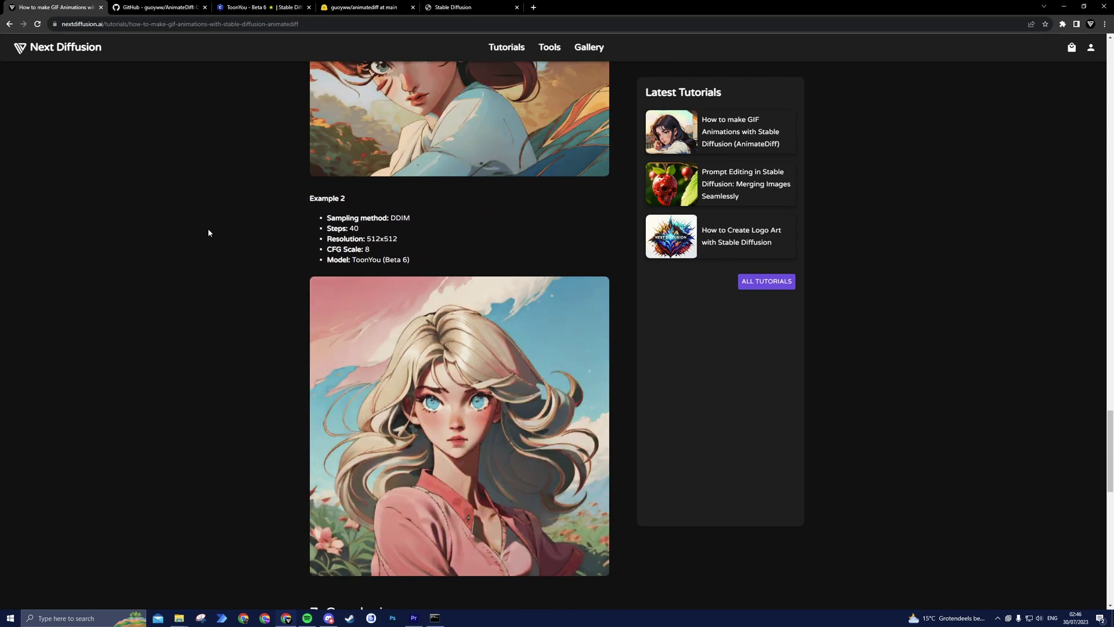
{"action": "scroll", "coordinate": [200, 235], "scroll_direction": "down", "scroll_amount": 5}
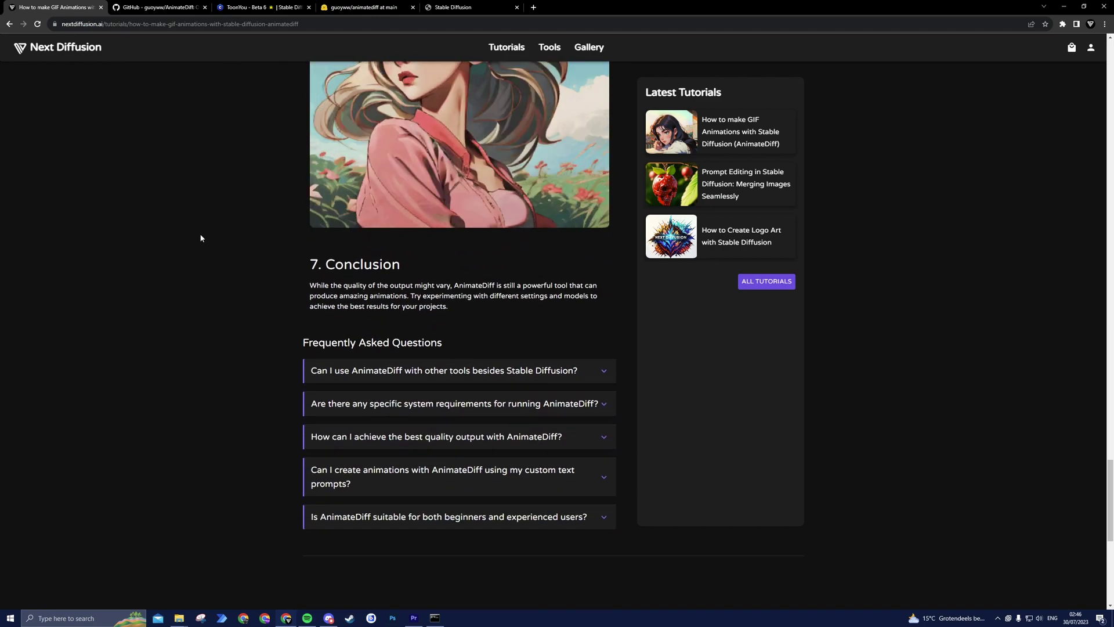